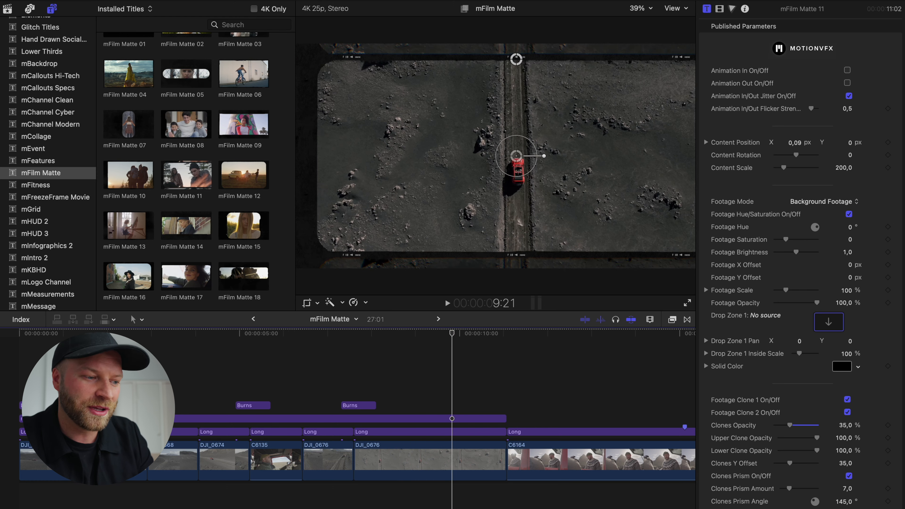
Add the mFilm Matte 11 title above clip C6164 and set its Footage Mode to Background Footage
click(134, 378)
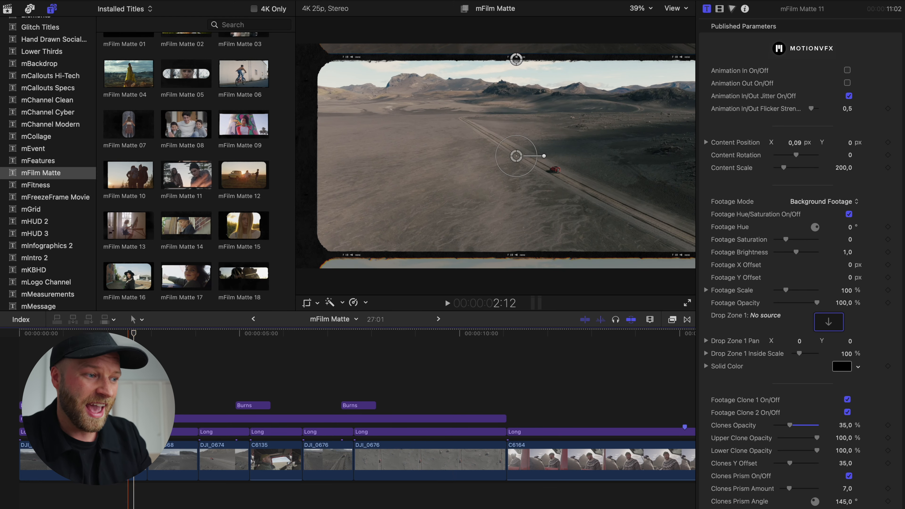
scroll(372, 356, right, 2)
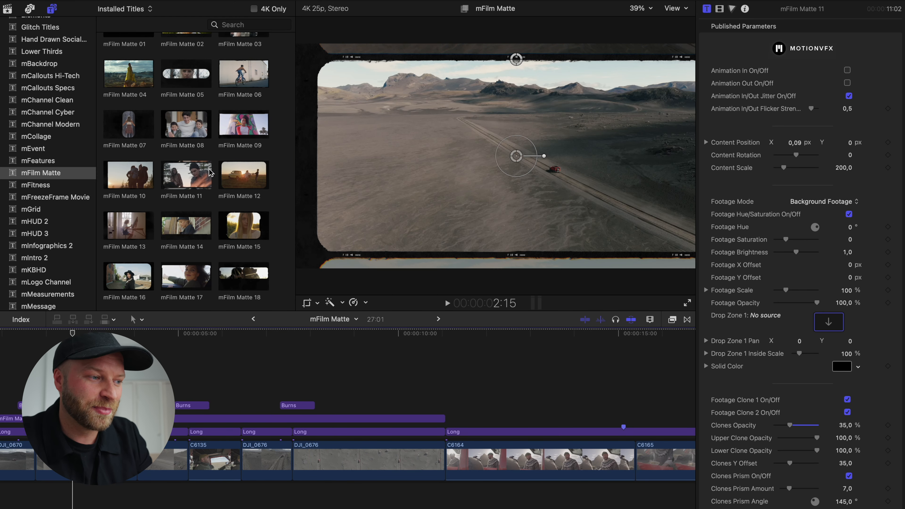
drag(177, 188, 449, 419)
scroll(463, 406, right, 2)
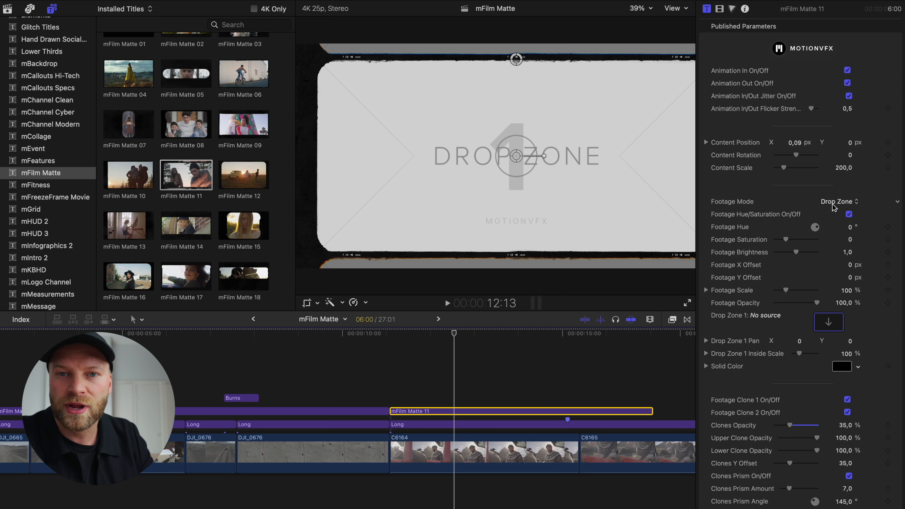
click(839, 203)
click(837, 188)
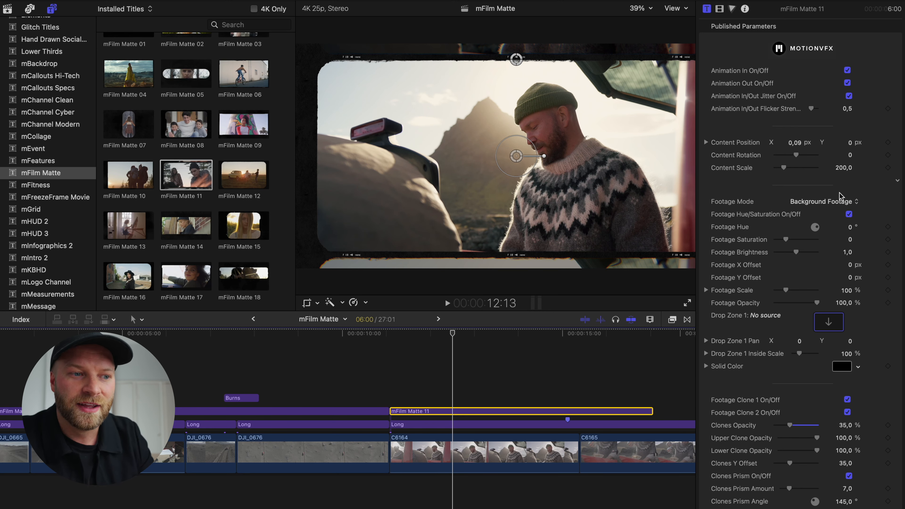
Extend the mFilm Matte 11 title to the end of clip C6165 and turn off its Animation In and Animation Out
scroll(521, 413, right, 4)
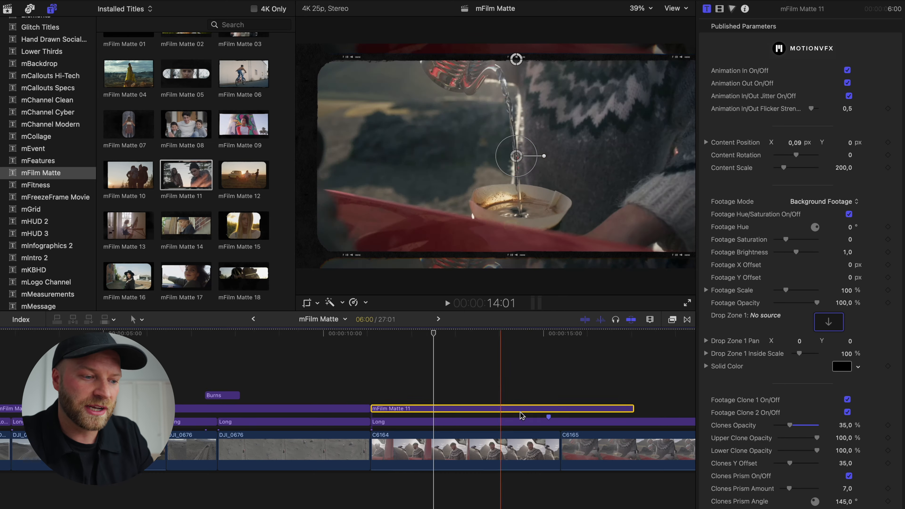
scroll(520, 411, down, 1)
drag(515, 412, 627, 410)
click(370, 410)
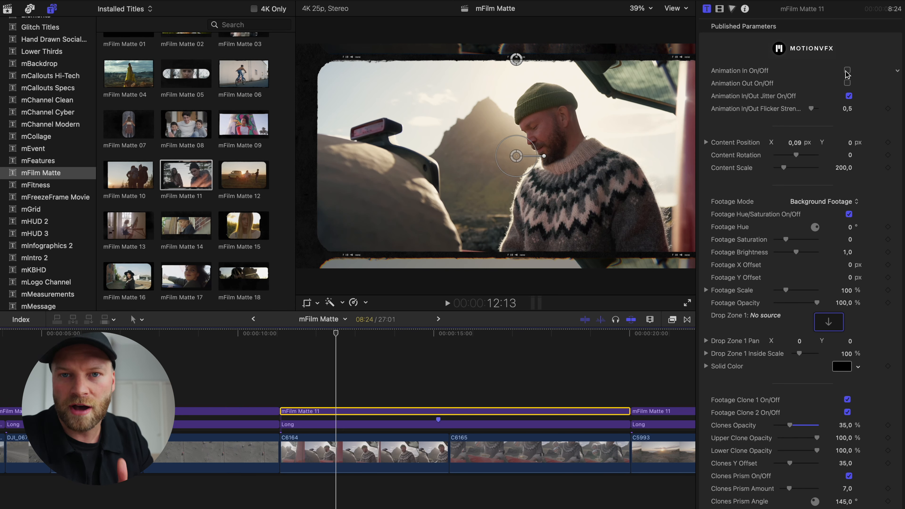
key(space)
key(space)
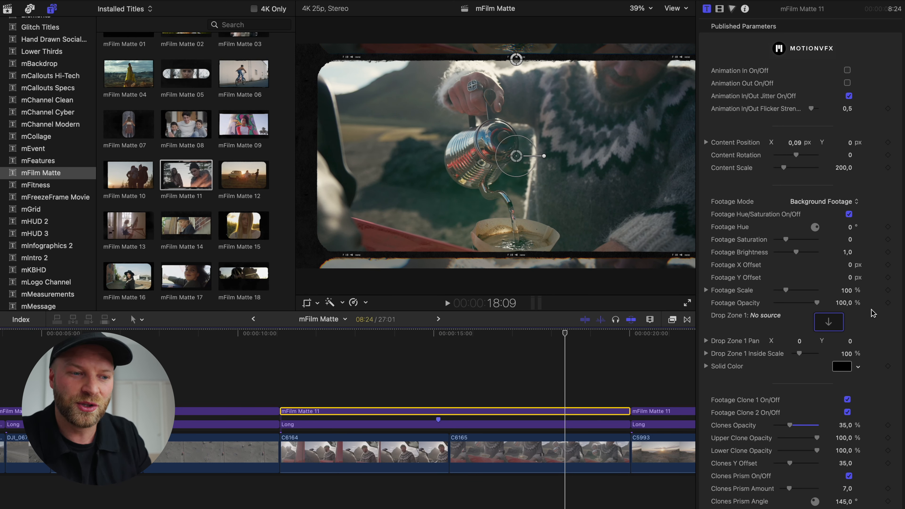
Turn off Footage Clone 1 and Footage Clone 2 for the matte and set its Markers Mode to Markers 5
scroll(872, 313, down, 4)
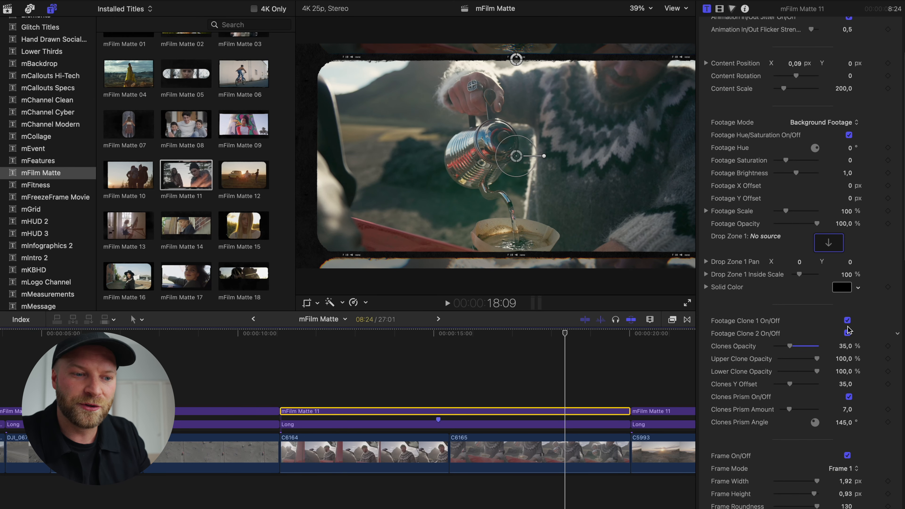
click(848, 334)
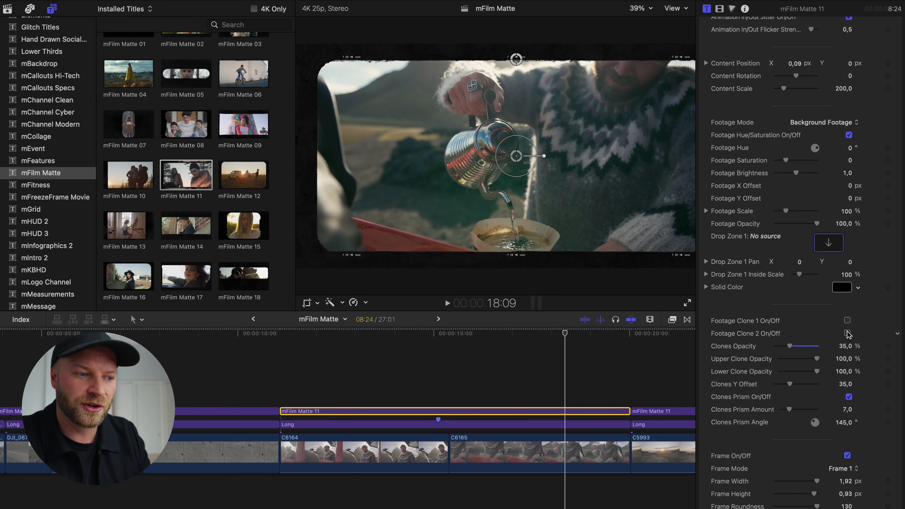
scroll(848, 325, down, 2)
scroll(848, 325, down, 15)
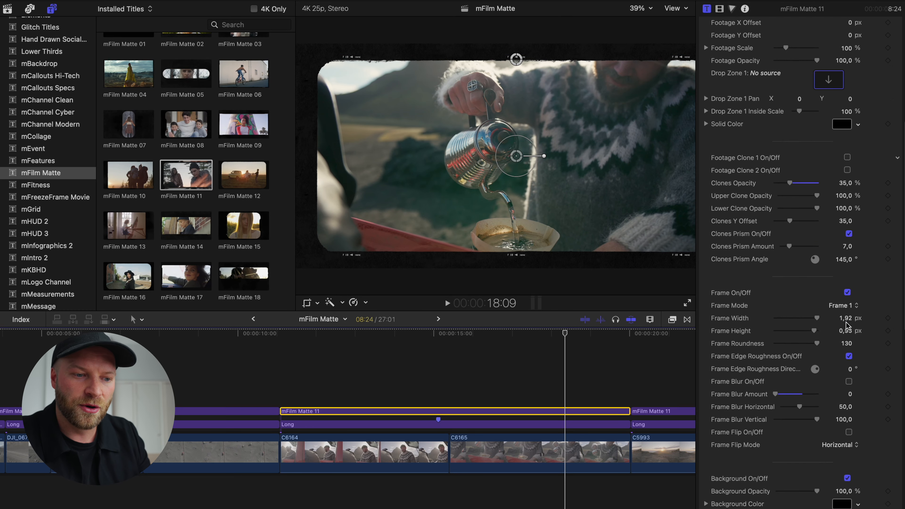
scroll(848, 328, down, 3)
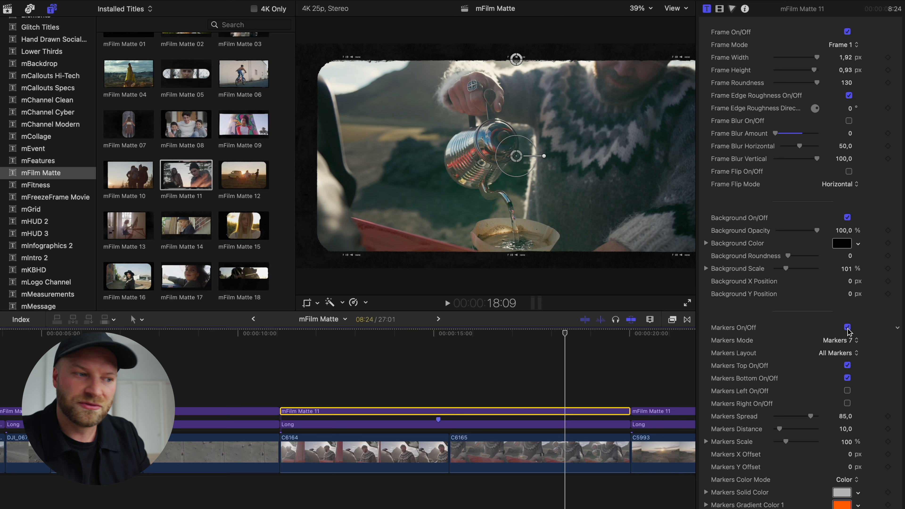
click(847, 340)
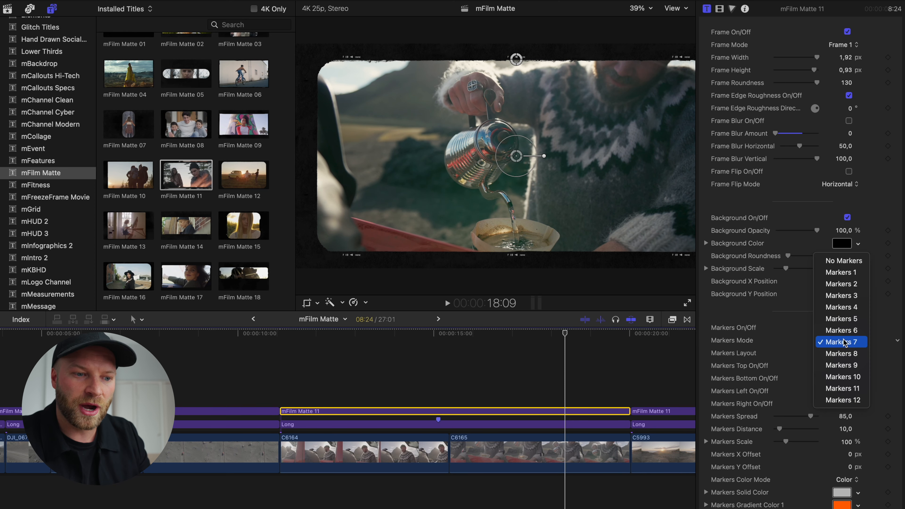
click(847, 321)
click(848, 328)
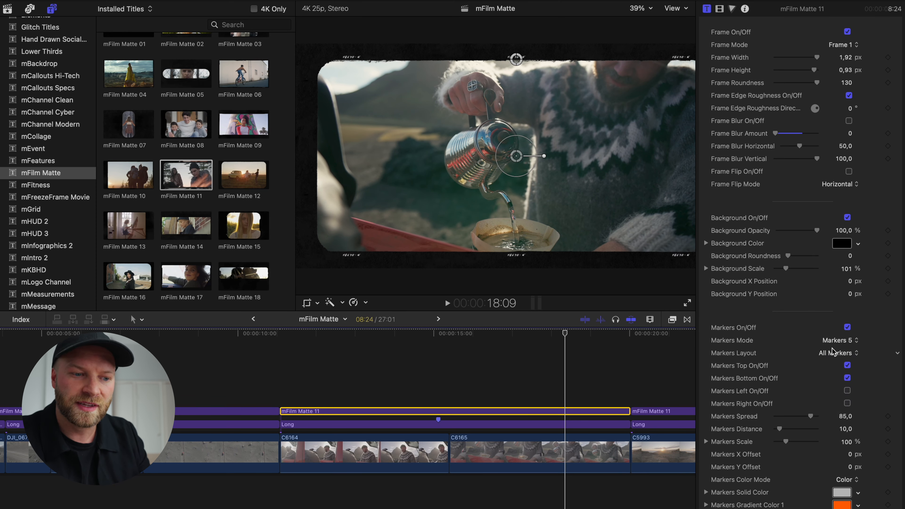
scroll(798, 374, down, 7)
scroll(796, 387, down, 1)
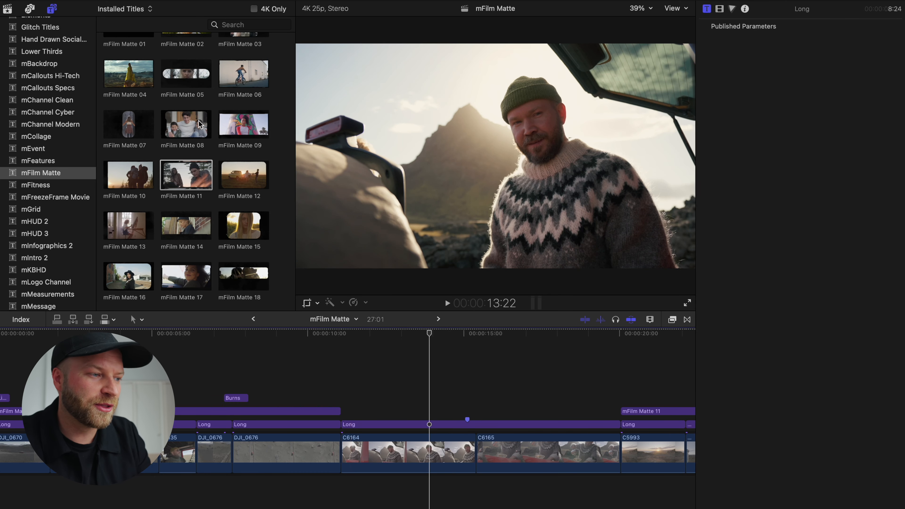
Place the mFilm Matte 15 title above clips C6164 and C6165, set its Footage Mode to Background Footage, and preview it
scroll(200, 126, down, 3)
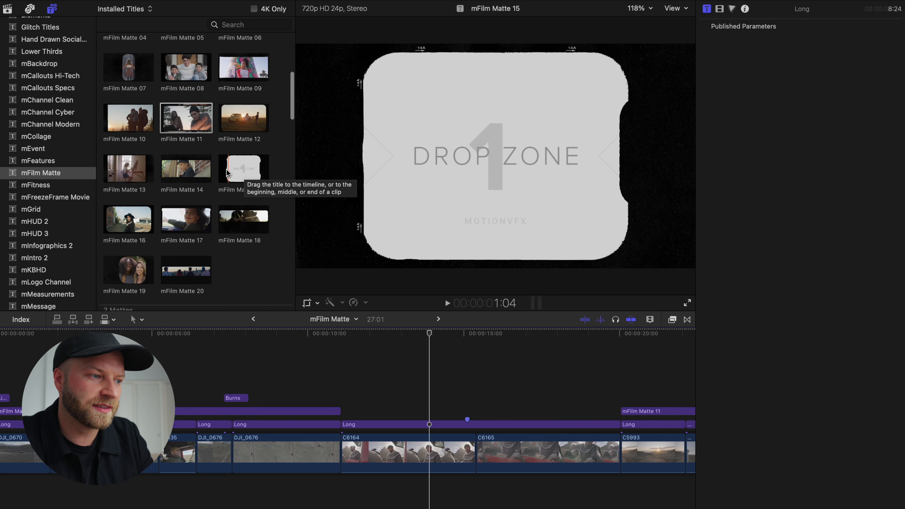
drag(231, 174, 357, 403)
click(402, 399)
click(400, 412)
click(839, 201)
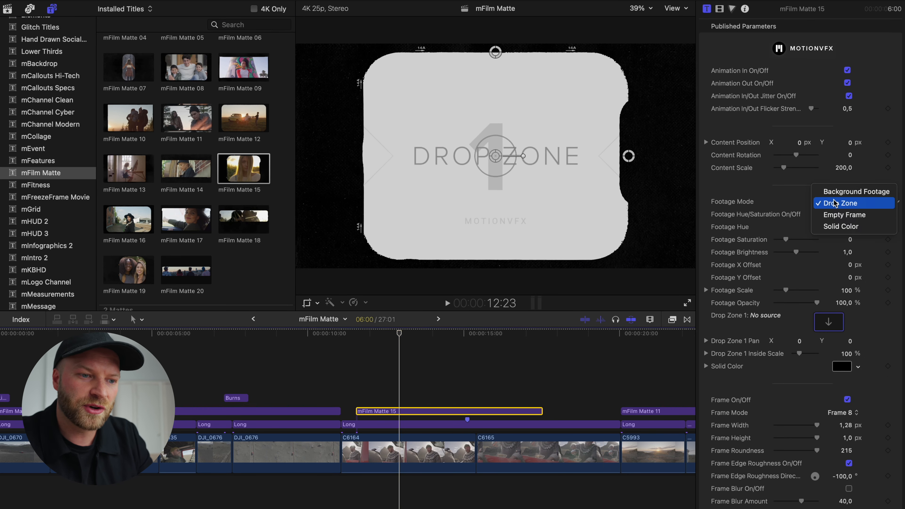
click(839, 192)
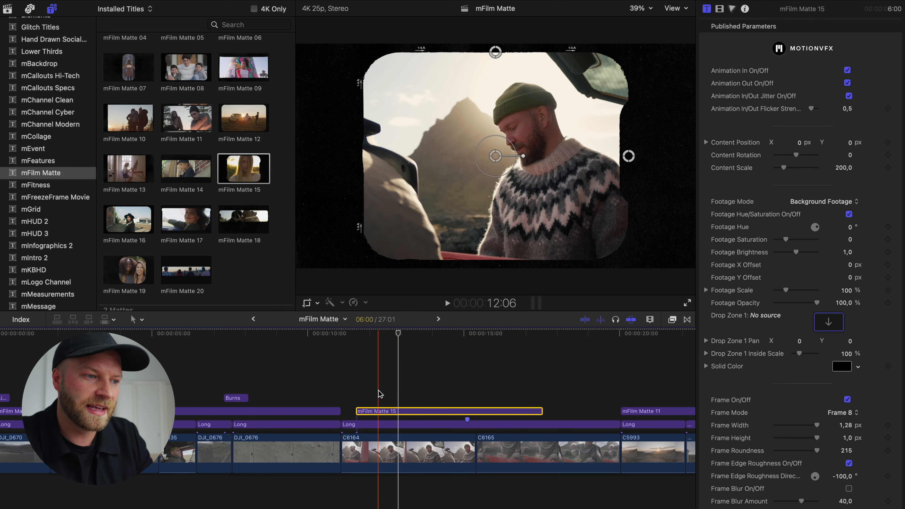
key(space)
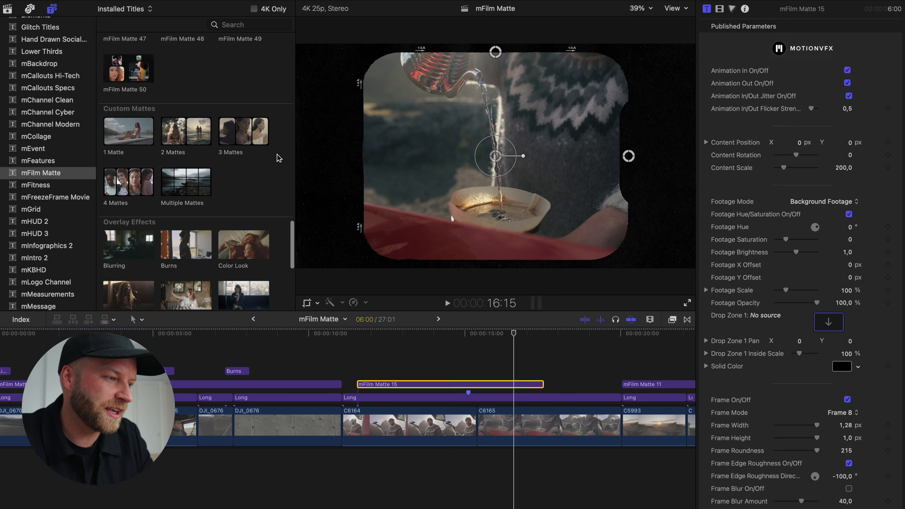
Examine the Overlay Effects and Typography titles available in the mFilm Matte collection
scroll(278, 158, down, 5)
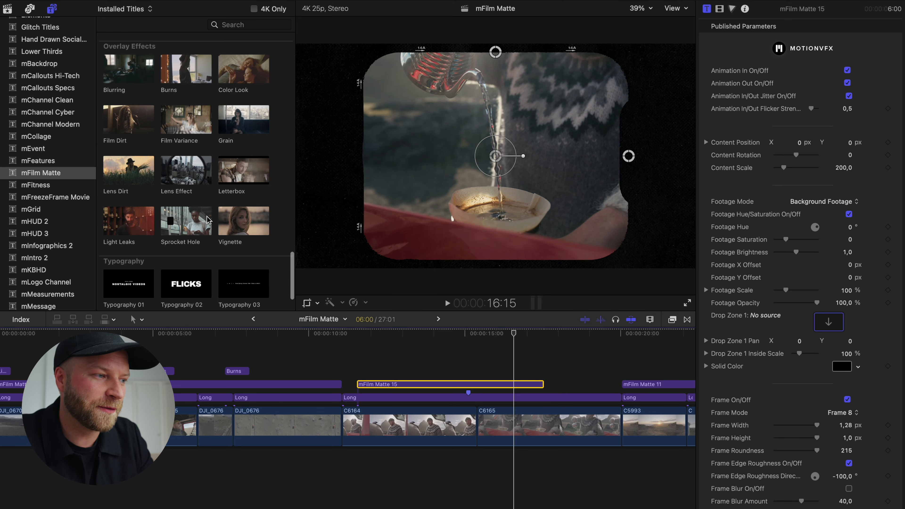
scroll(252, 146, up, 1)
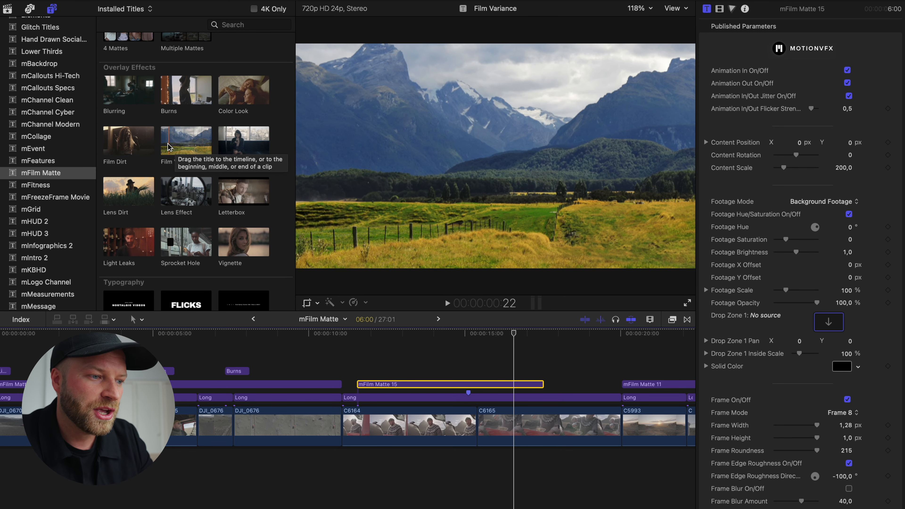
scroll(198, 145, down, 3)
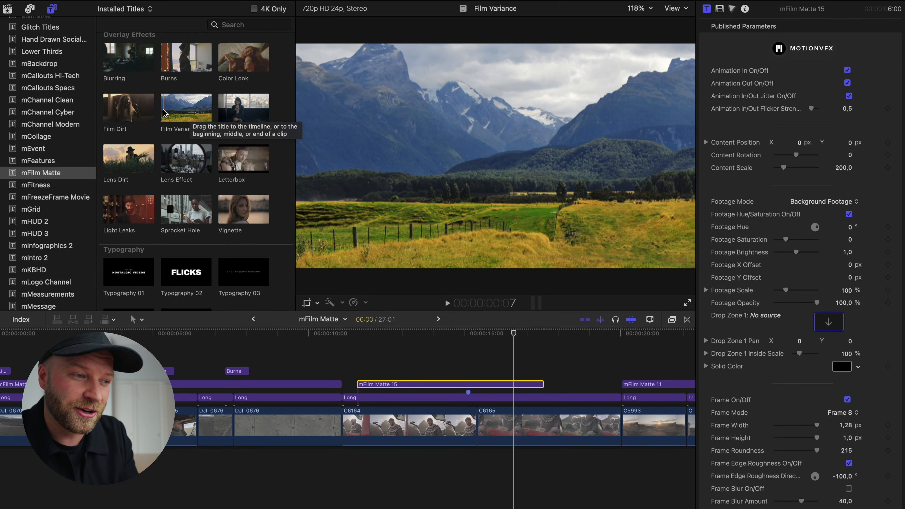
scroll(245, 109, down, 2)
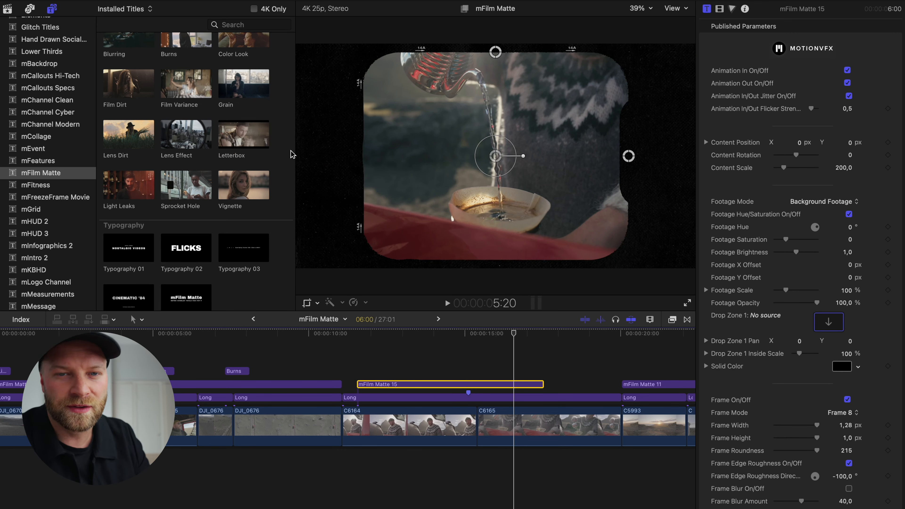
scroll(291, 154, down, 2)
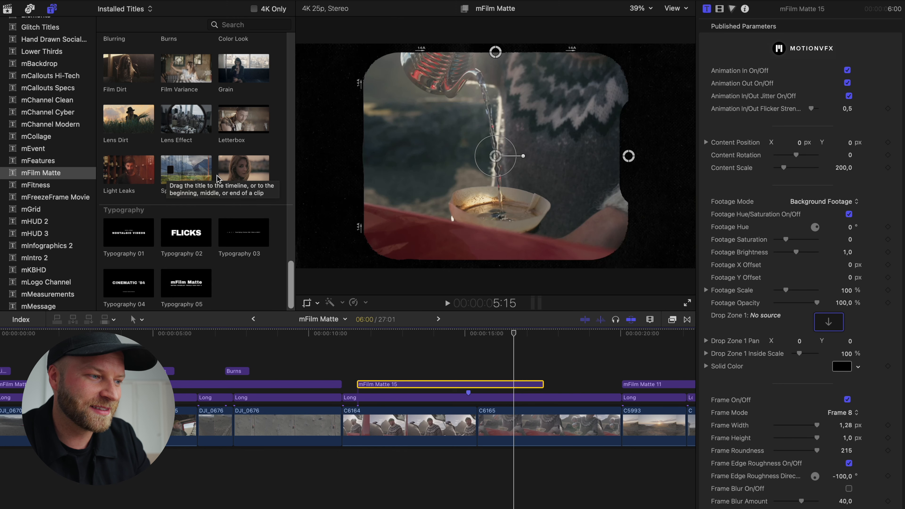
scroll(282, 161, up, 3)
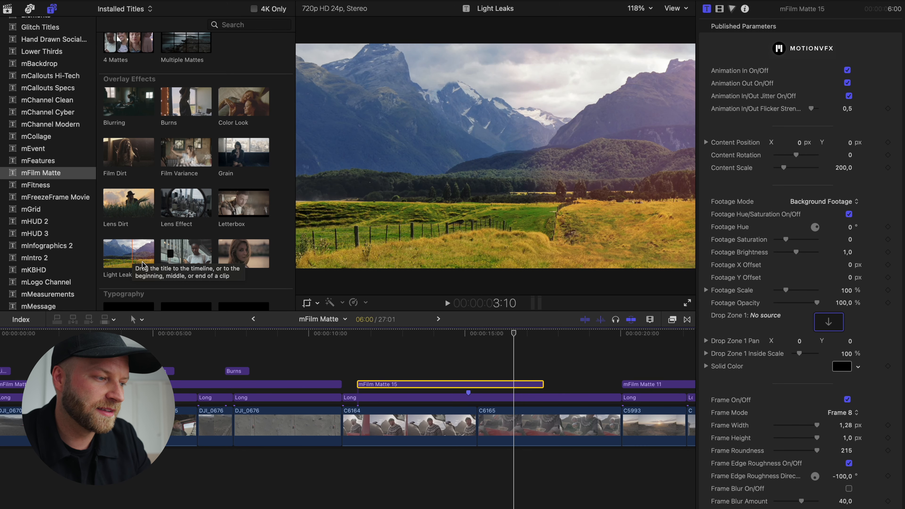
Replace the mFilm Matte 15 title with the Blurring overlay title, starting at the beginning of clip C6164
key(Delete)
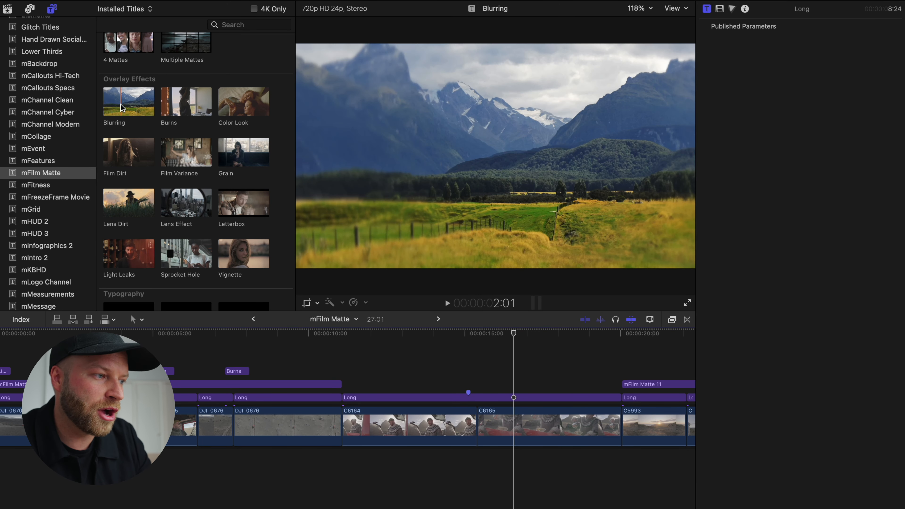
drag(115, 107, 386, 373)
click(385, 371)
click(385, 384)
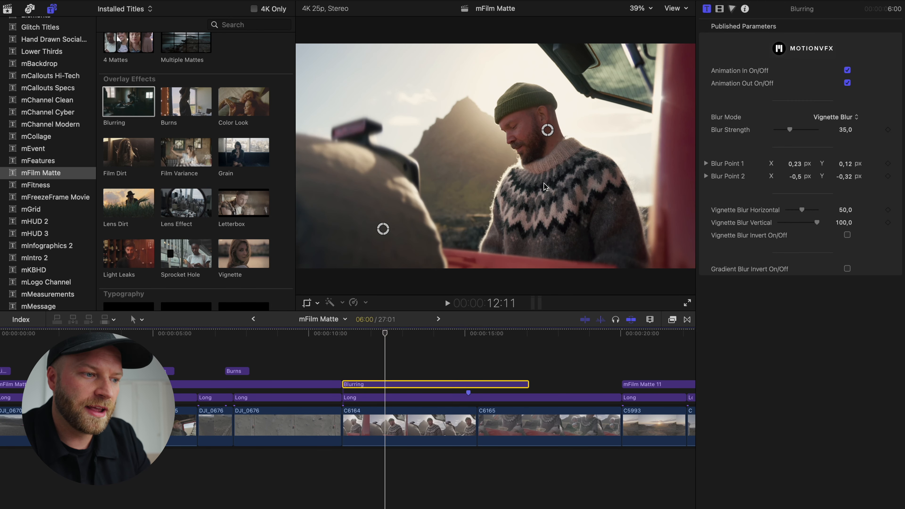
Preview the Blurring title and turn off its Animation In and Animation Out
key(space)
key(space)
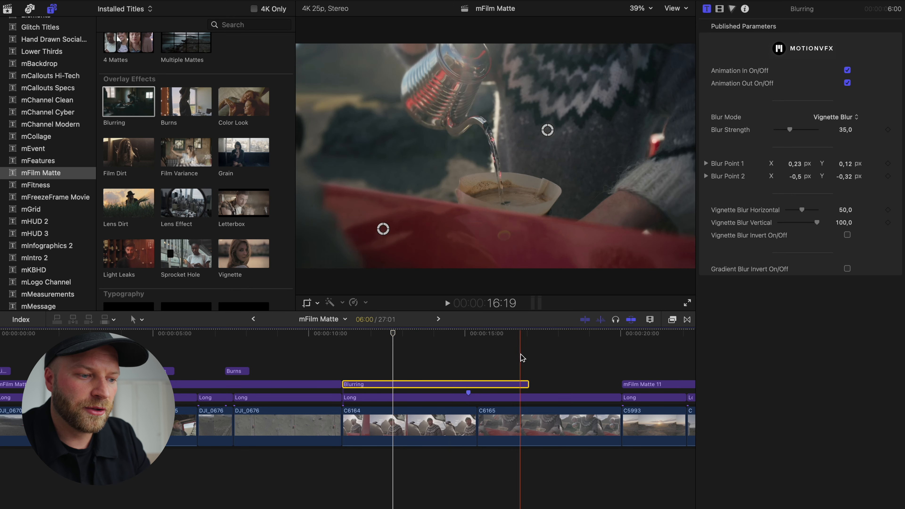
key(space)
key(space)
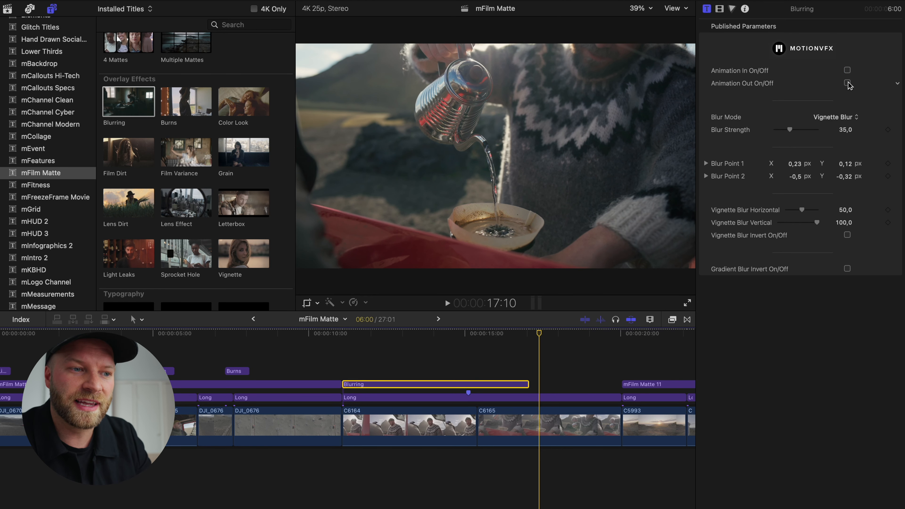
click(352, 385)
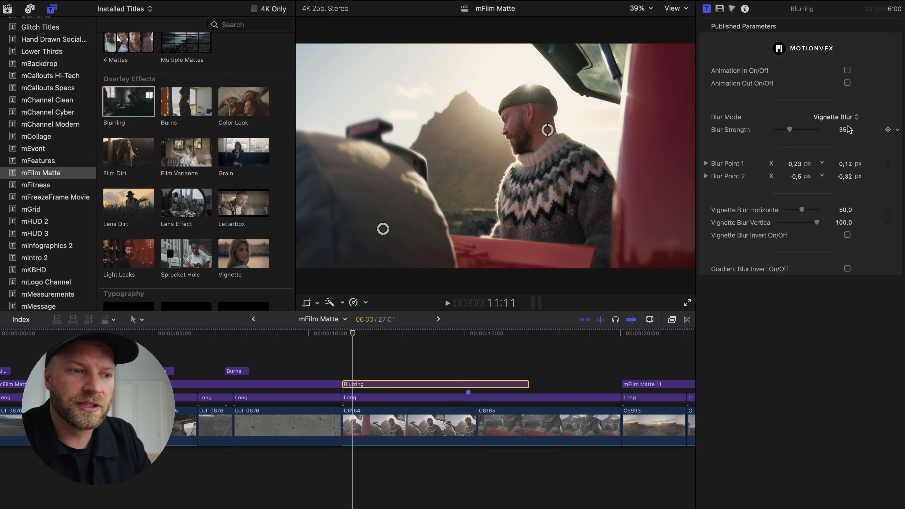
Set the Blurring title's Blur Strength to 98.48 and move Blur Point 2 to about X -0.38, Y -0.16
click(833, 118)
click(836, 119)
click(832, 119)
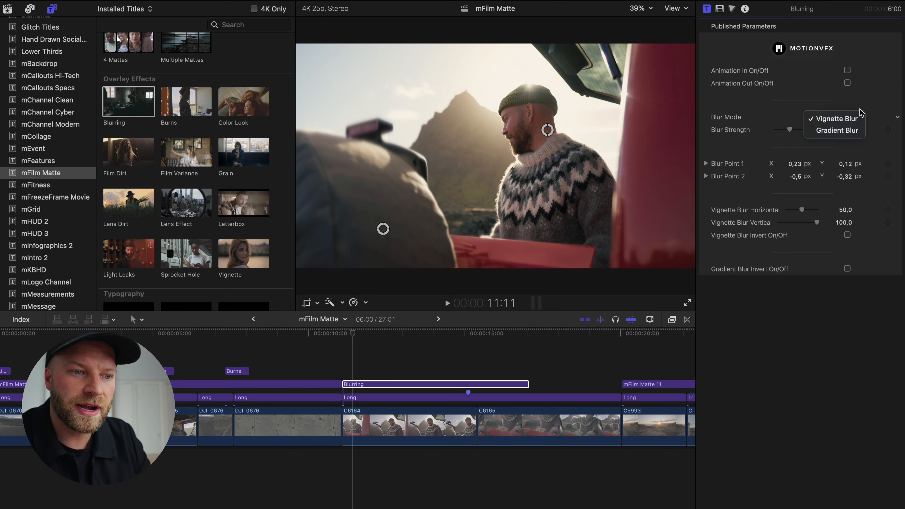
drag(790, 131, 818, 130)
click(414, 384)
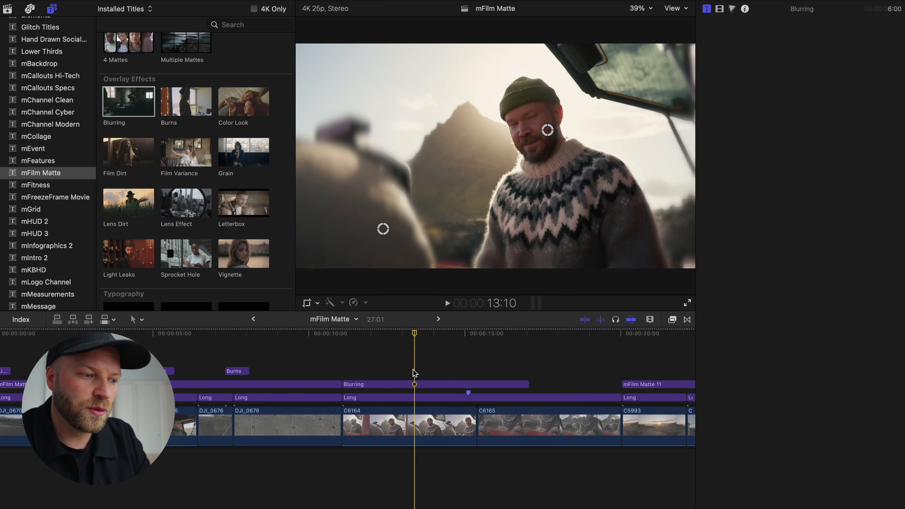
drag(383, 232, 410, 192)
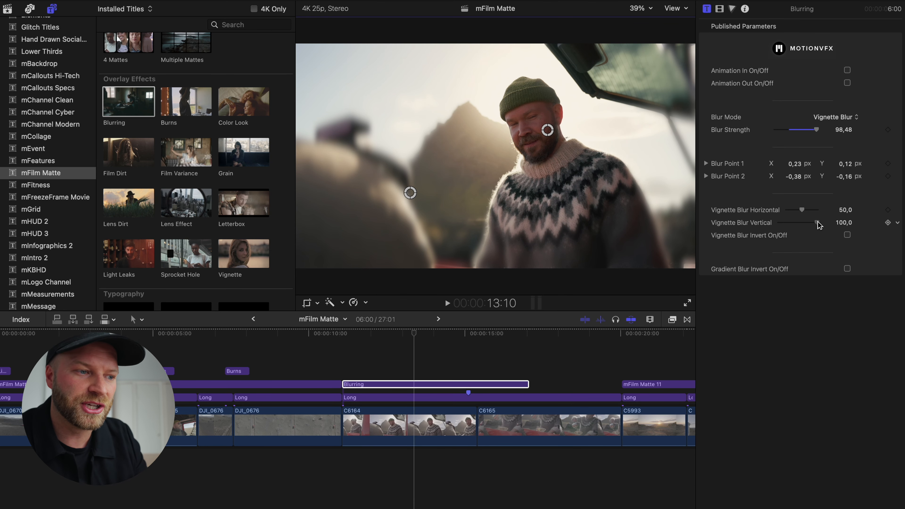
drag(819, 225, 817, 225)
Replace the Blurring title with the Burns overlay title at the start of clip C6164 and play it back
drag(453, 348, 429, 383)
key(Delete)
drag(171, 98, 341, 372)
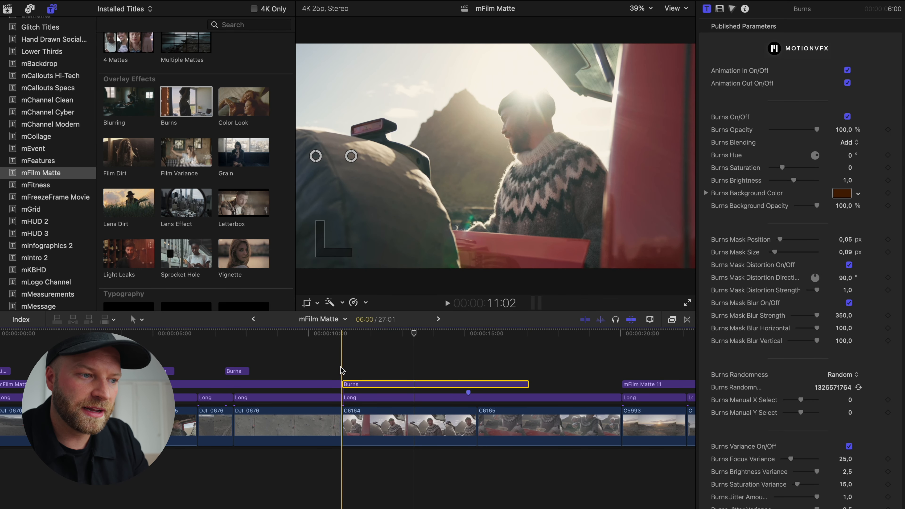
key(space)
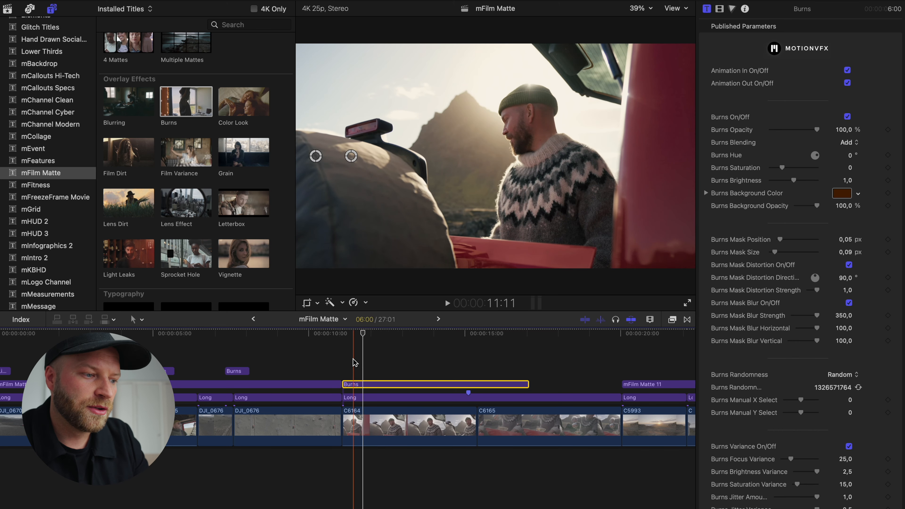
key(space)
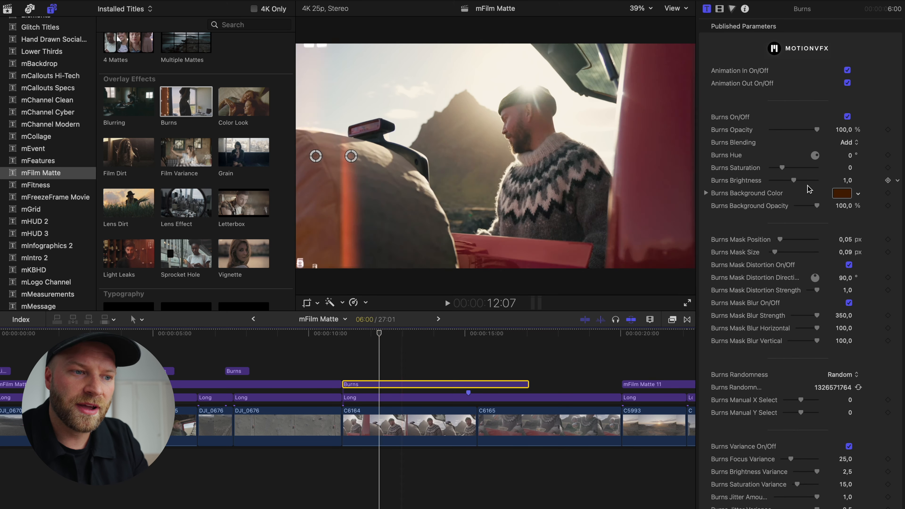
Examine the Burns title's color, mask, randomness and variance parameters
scroll(802, 149, down, 5)
scroll(784, 275, up, 5)
scroll(741, 129, down, 3)
scroll(766, 164, up, 3)
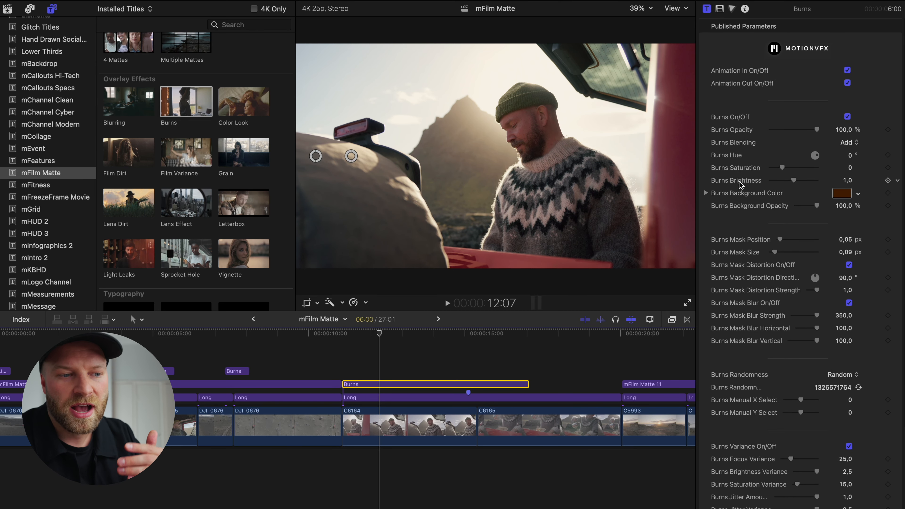
scroll(741, 186, down, 2)
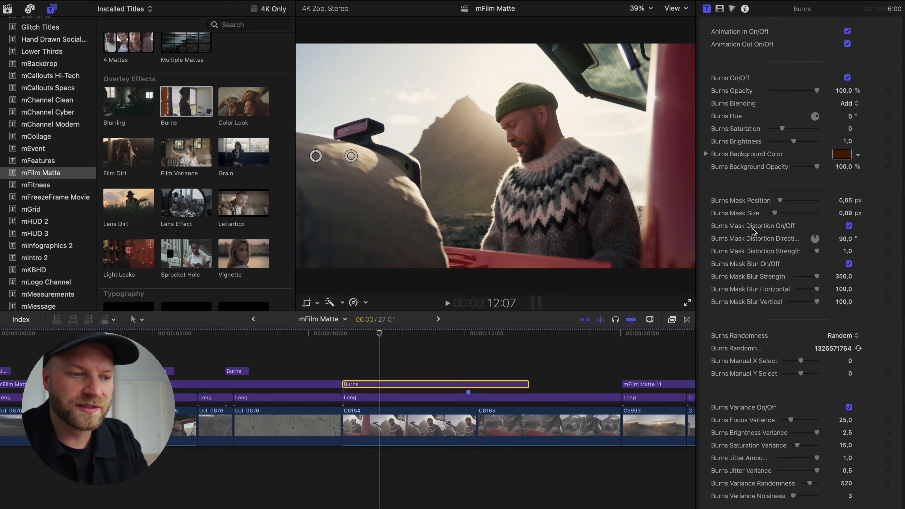
scroll(753, 230, down, 2)
scroll(757, 210, down, 1)
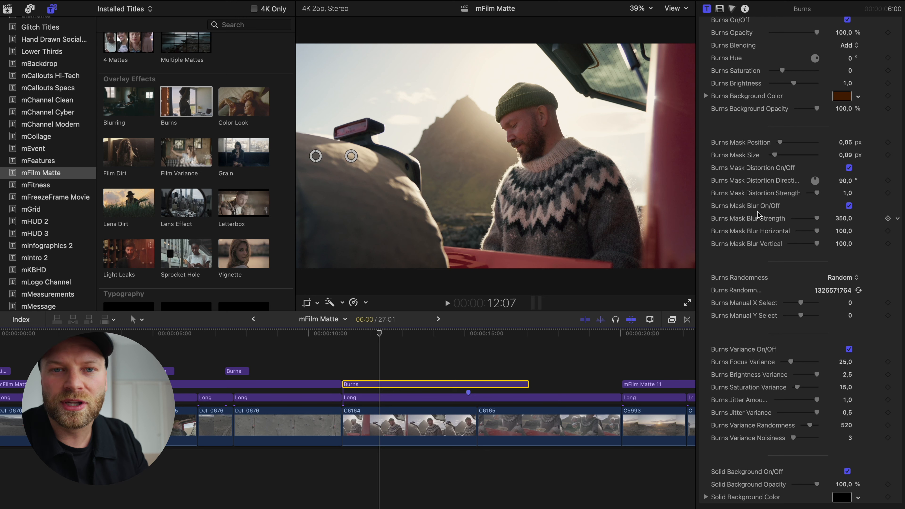
Replace the Burns title with the Film Dirt overlay title at the start of clip C6164 and play it back
key(Delete)
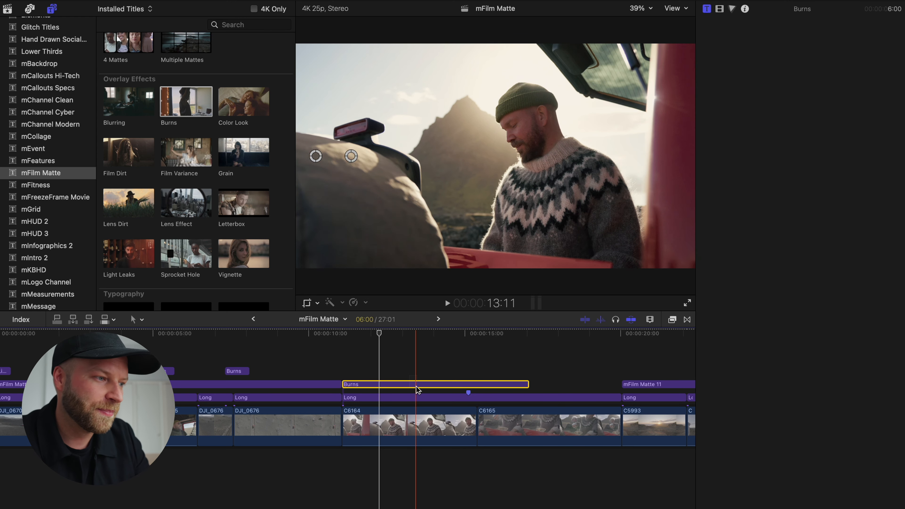
click(121, 158)
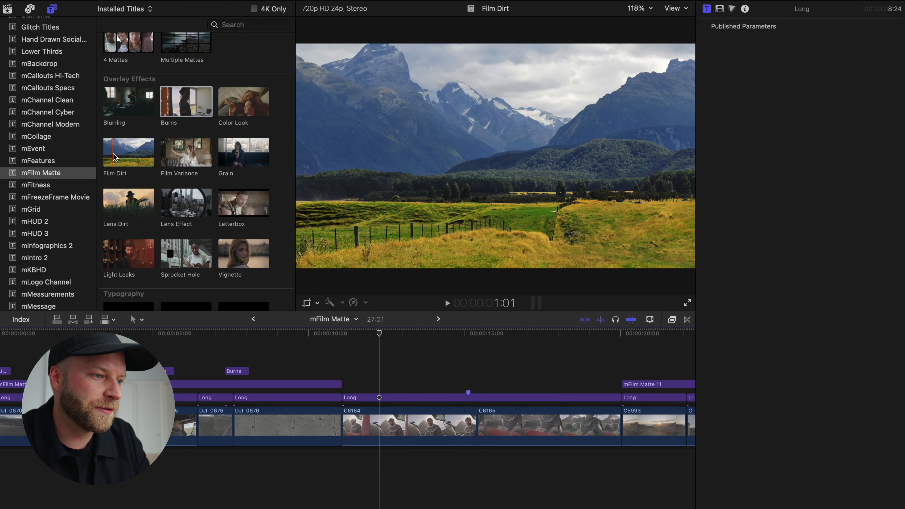
drag(125, 157, 379, 369)
key(space)
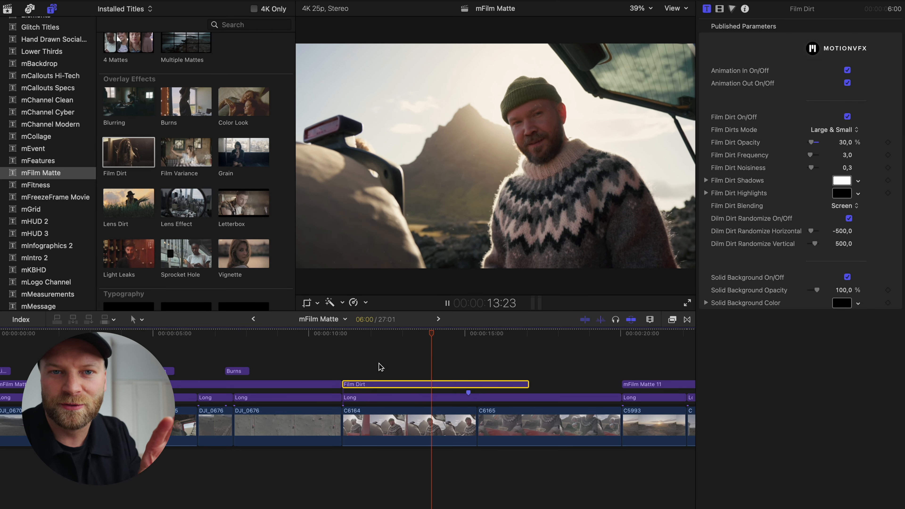
key(space)
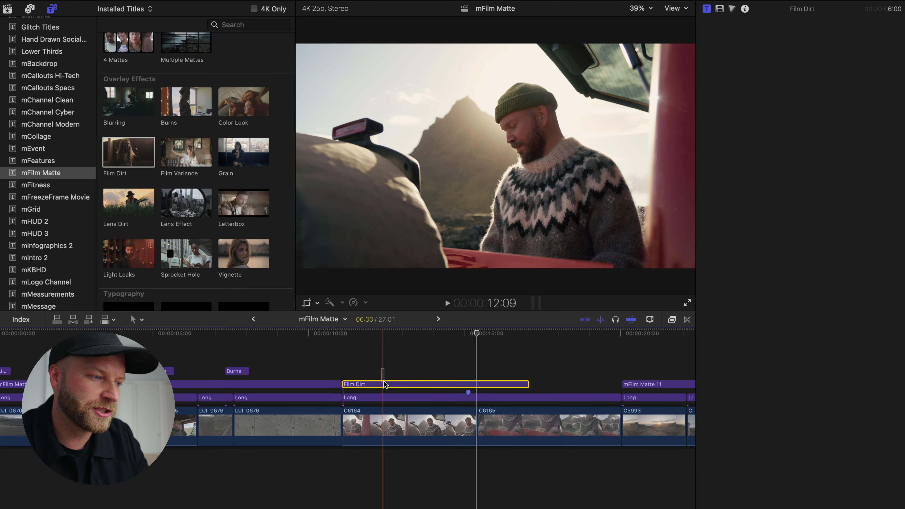
Replace the Film Dirt title with the Grain overlay title, starting at the beginning of clip C6164
key(Delete)
drag(224, 162, 354, 377)
click(366, 384)
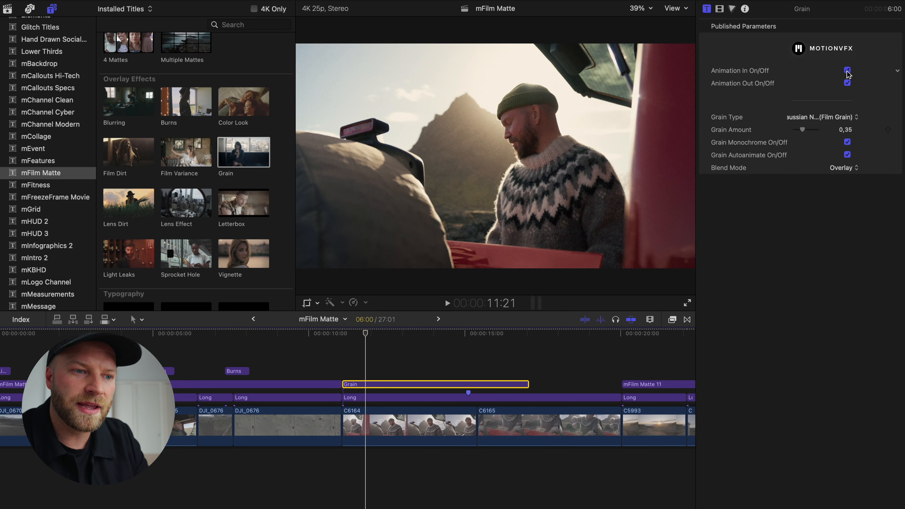
Turn off the Grain title's Animation In and Animation Out and play back the shot
click(847, 84)
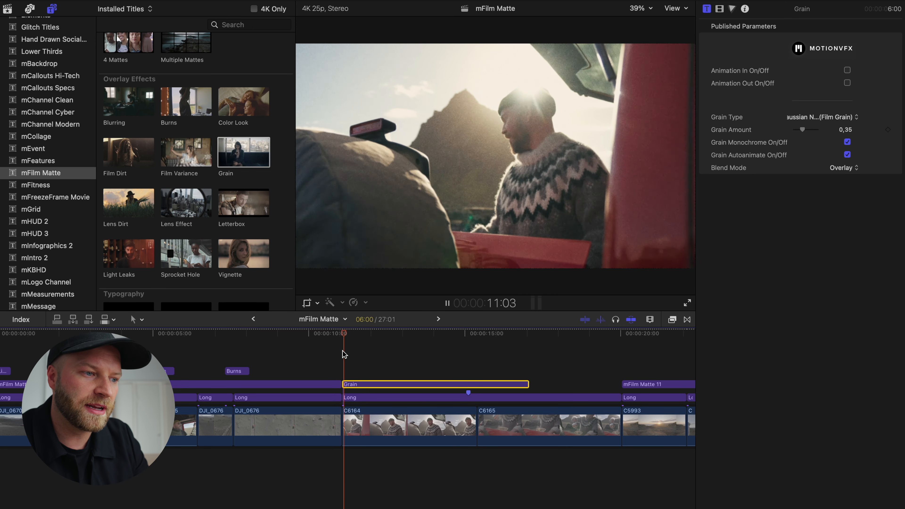
key(space)
key(space)
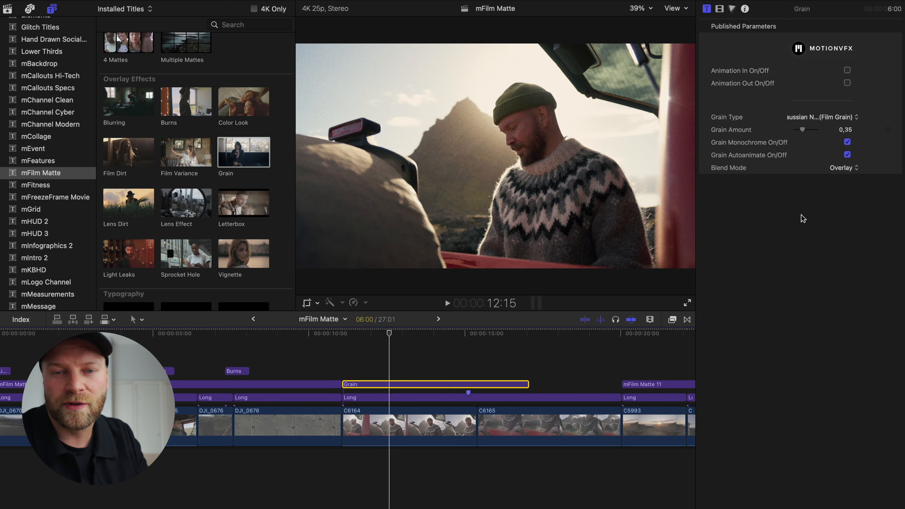
key(space)
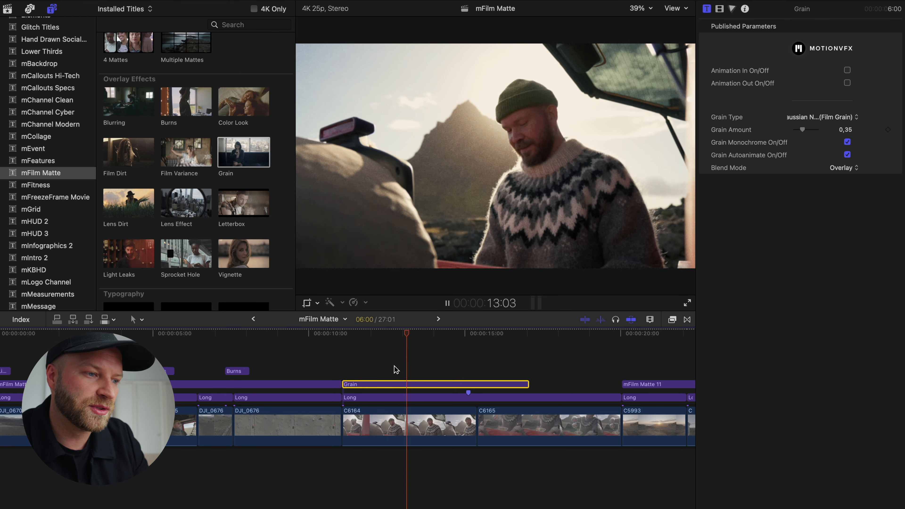
key(space)
Replace the Grain title with the Light Leaks overlay title, starting at the beginning of clip C6164
key(Delete)
click(110, 258)
drag(112, 261, 348, 371)
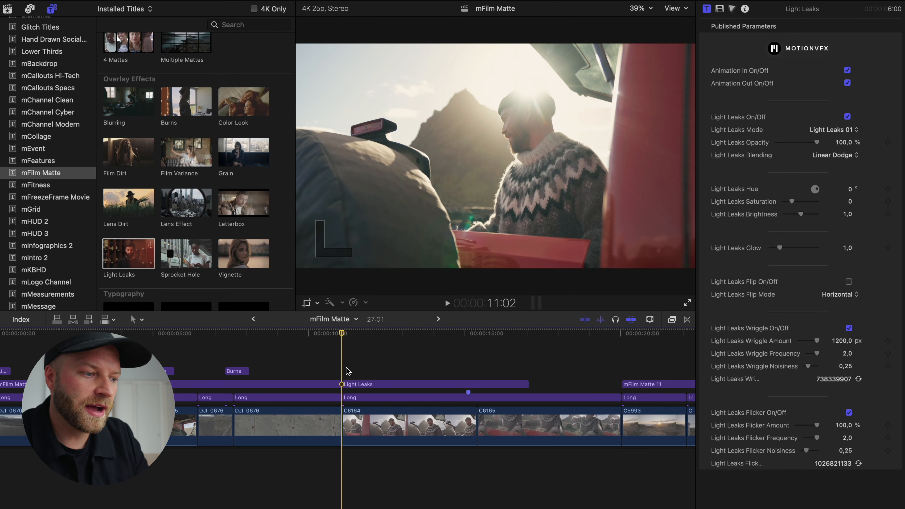
click(385, 384)
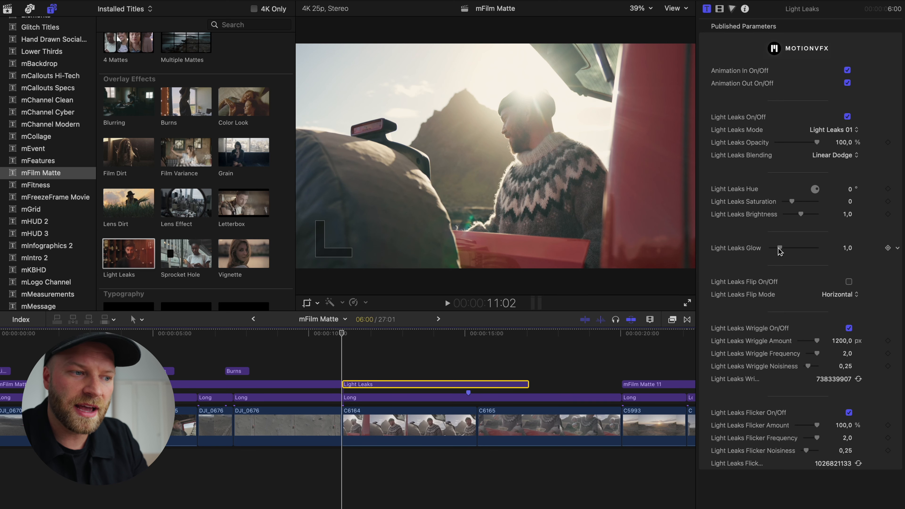
Raise the Light Leaks Glow to 2.7, preview the shot, and reduce the glow to 1.36
drag(795, 248, 793, 248)
click(390, 373)
click(395, 376)
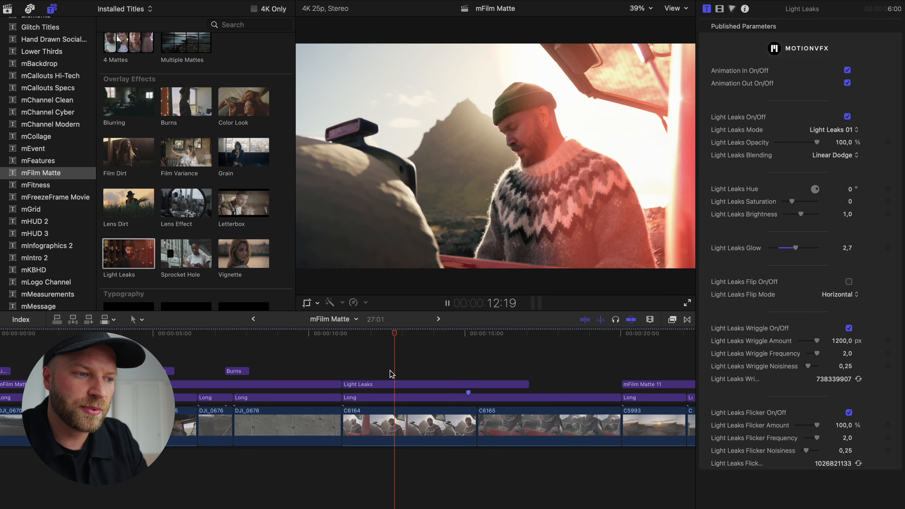
click(397, 385)
drag(794, 249, 780, 245)
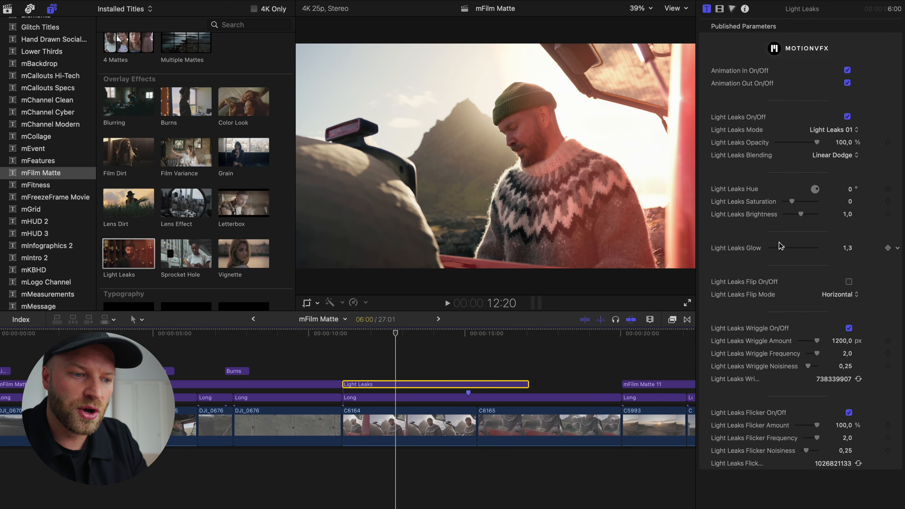
Compare the Light Leaks title with and without Flip, and leave Flip turned on
click(848, 282)
click(848, 281)
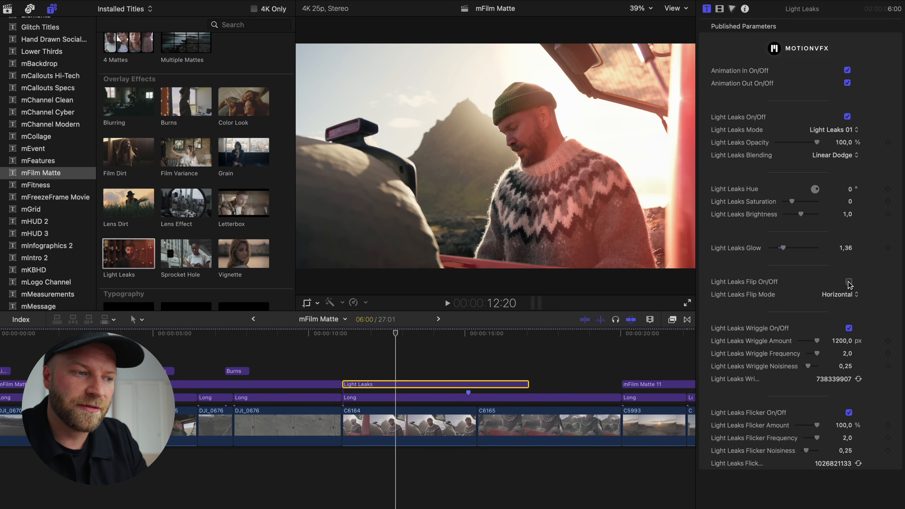
click(848, 282)
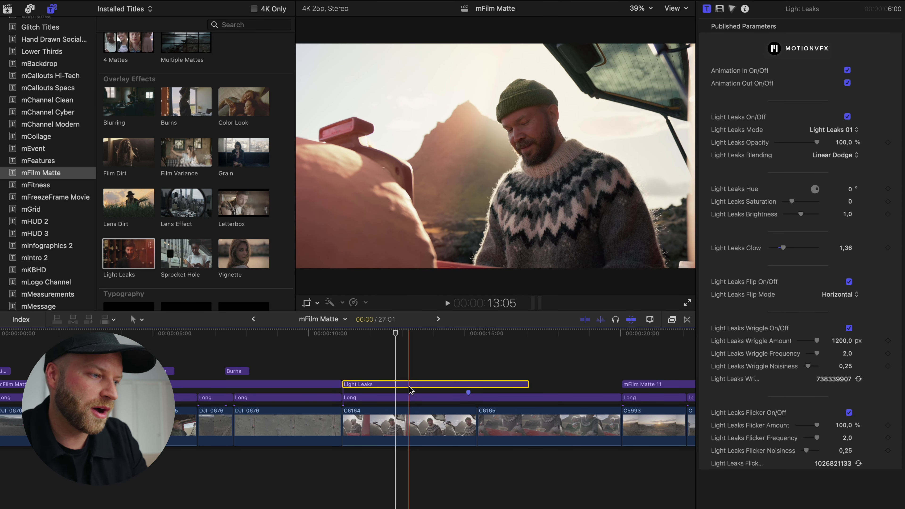
Replace the Light Leaks title with the Sprocket Hole overlay title at the start of clip C6164 and play it back
key(Delete)
drag(174, 247, 340, 385)
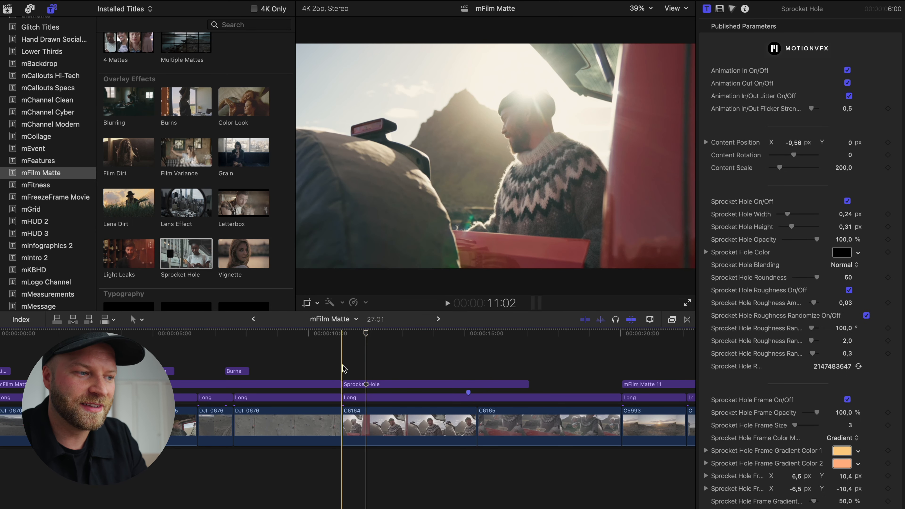
key(space)
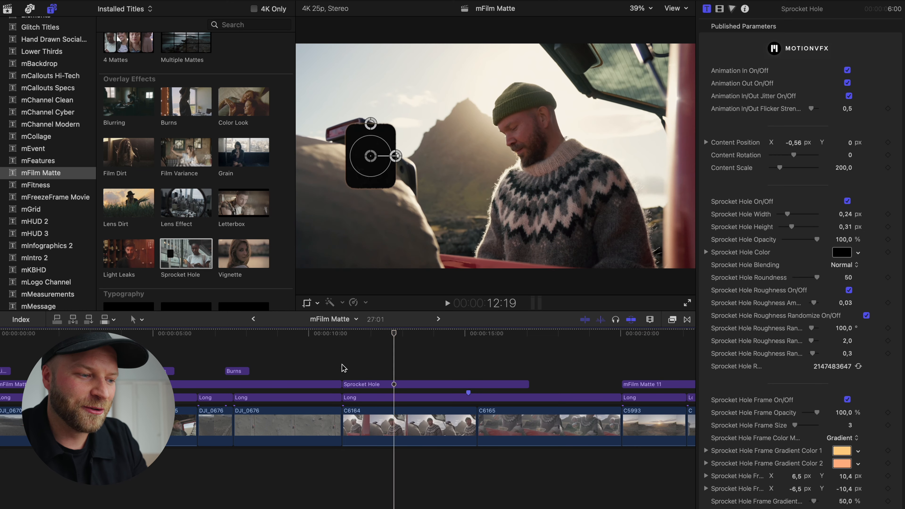
Replace the Sprocket Hole title with Typography 03 at the start of clip C6164 and trim it to the clip's end
click(422, 382)
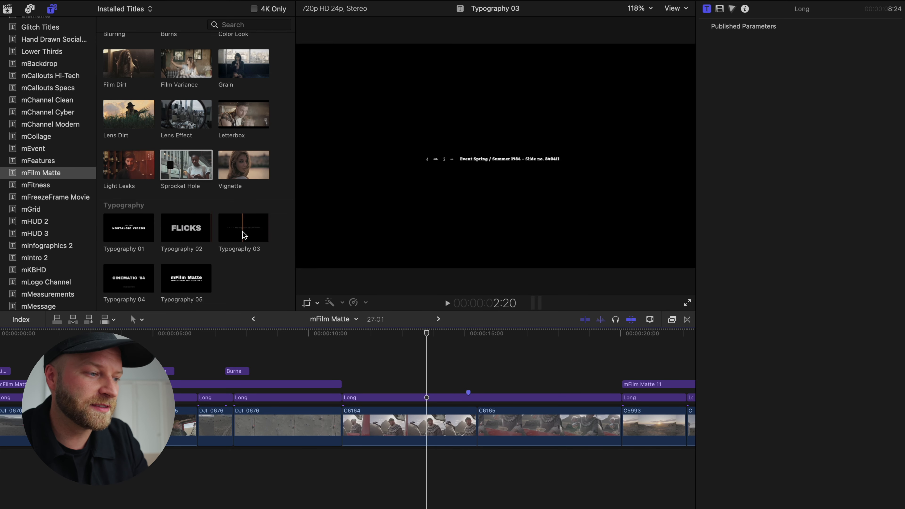
drag(230, 235, 343, 384)
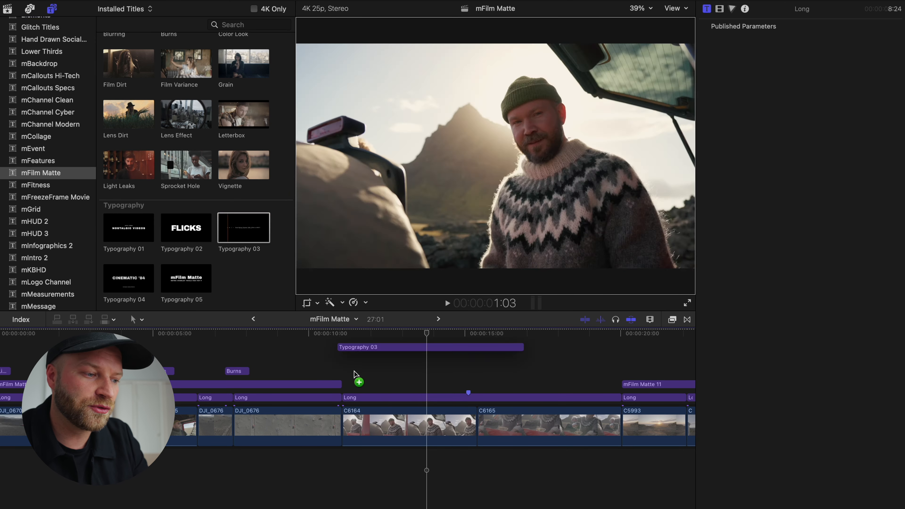
drag(529, 384, 476, 385)
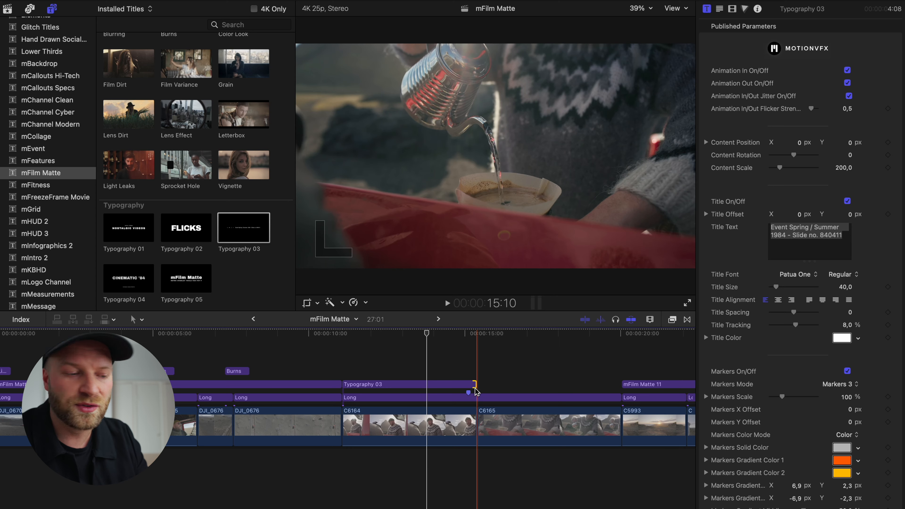
Play back the Typography 03 title from the start of clip C6164
click(412, 384)
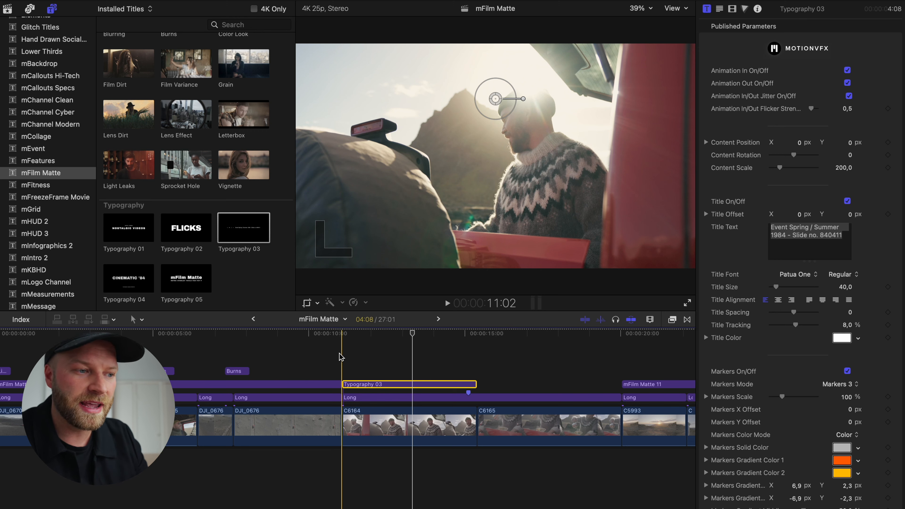
key(space)
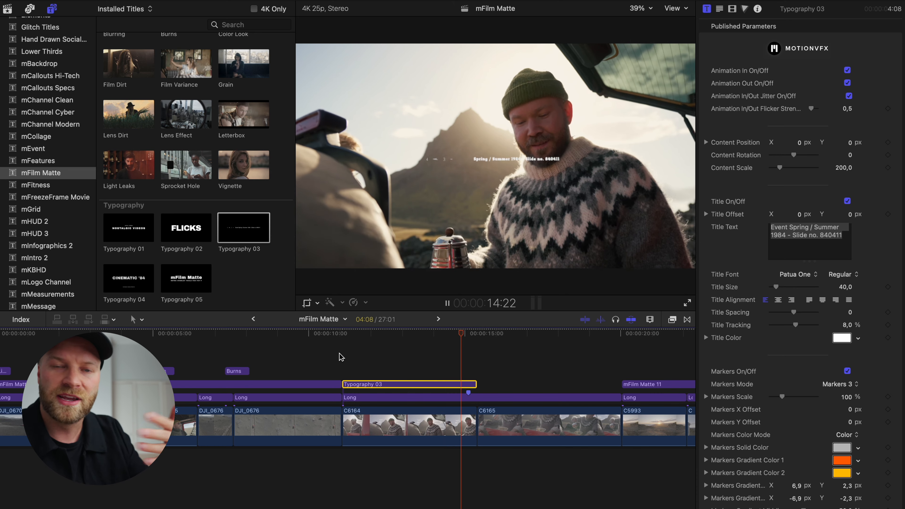
key(space)
Set the Typography 03 title text to "ICELAND //" followed by the person's first name and play the title back
click(393, 357)
click(400, 384)
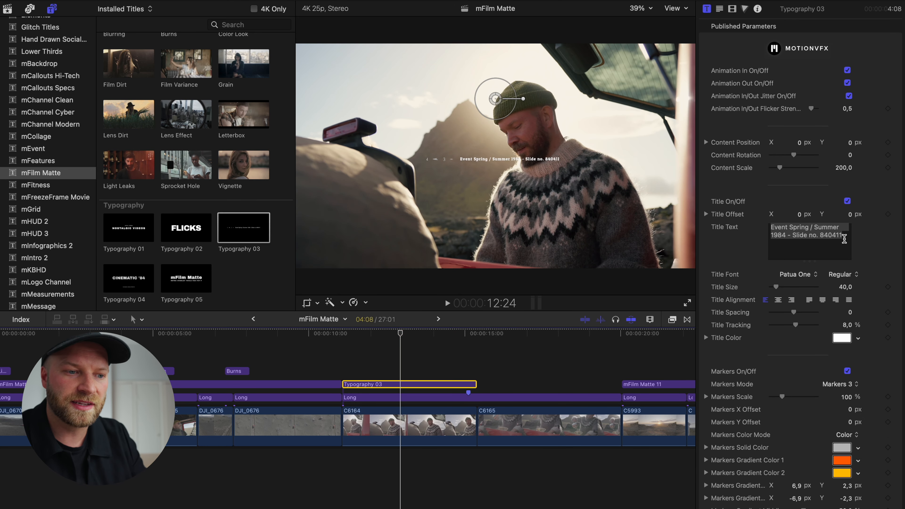
triple_click(843, 238)
text(ICEAND)
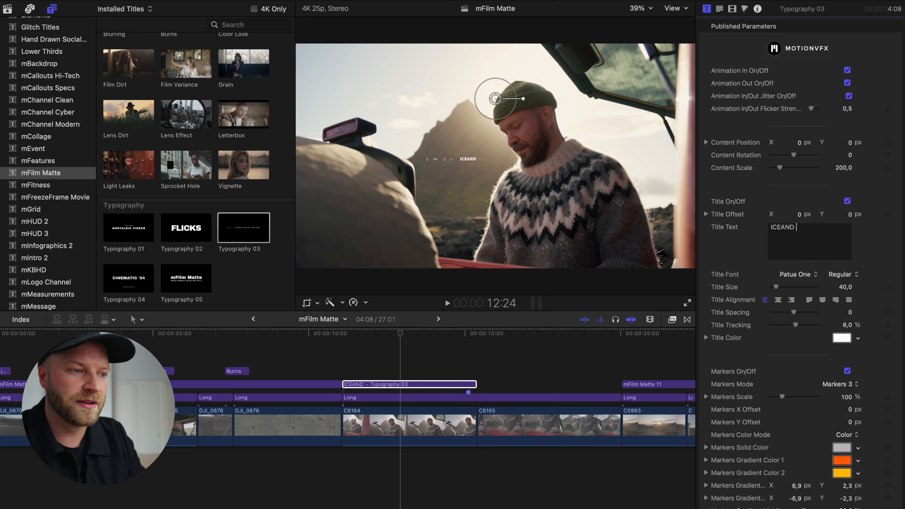
key(BackSpace)
key(BackSpace)
key(BackSpace)
key(BackSpace)
text(ELAND // GUNNAR)
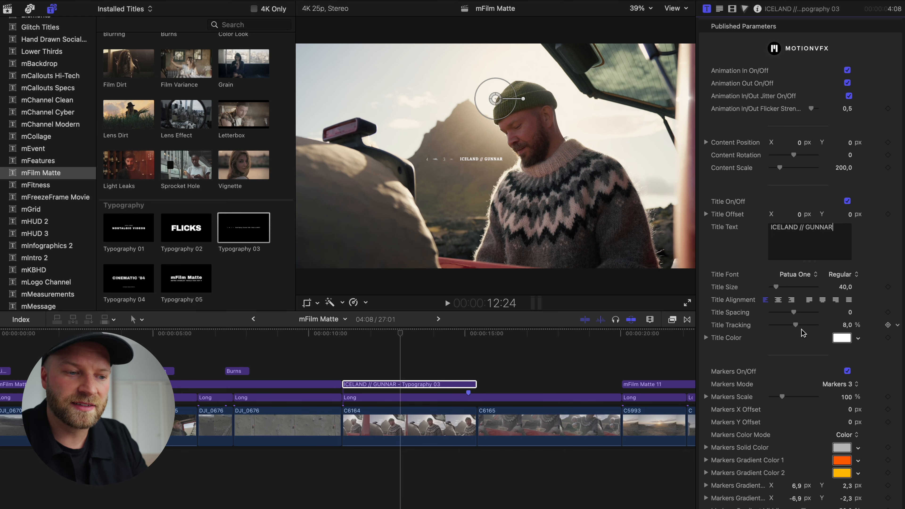
scroll(804, 332, down, 6)
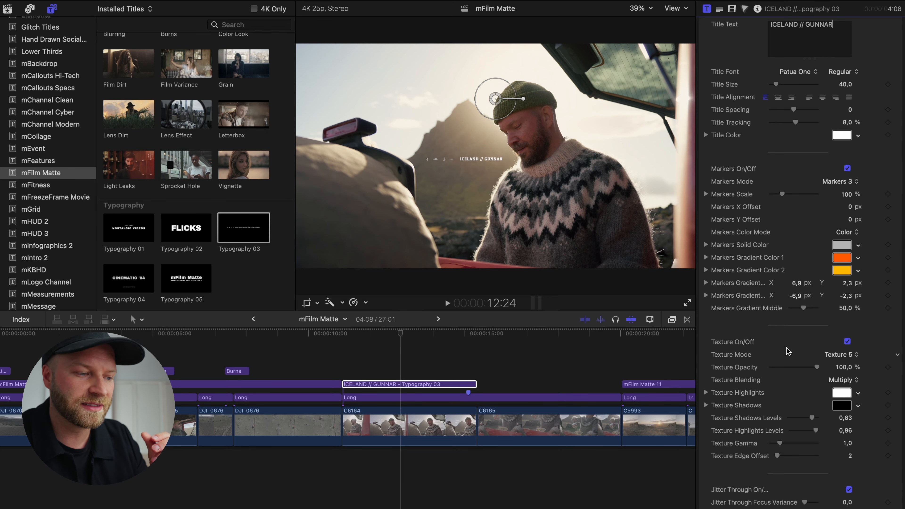
key(space)
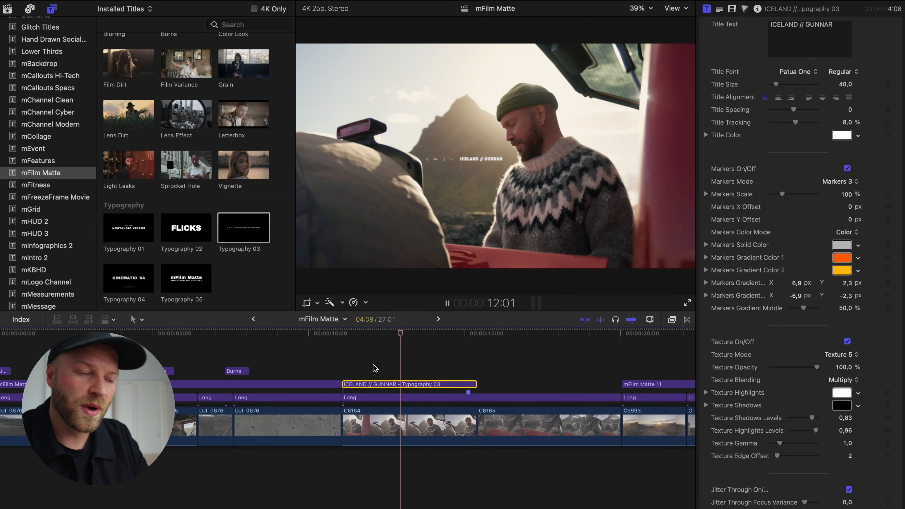